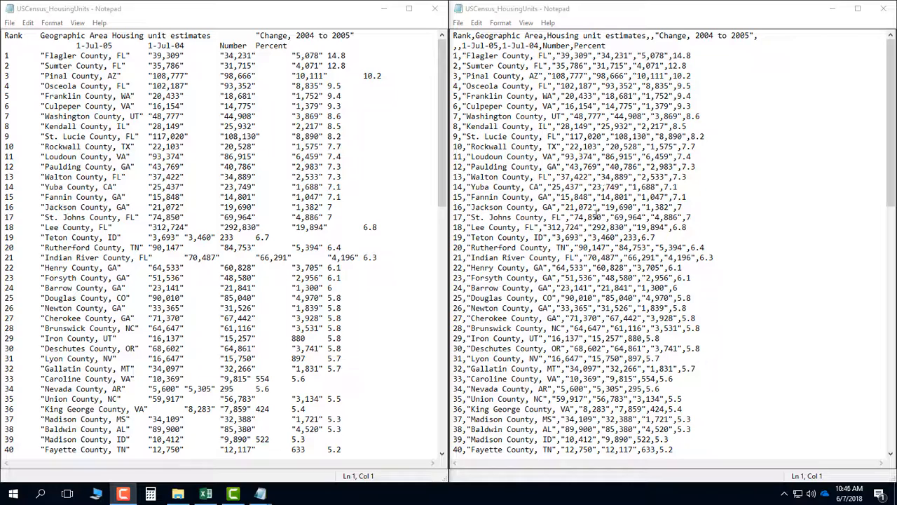
Switch to Excel, close the USCensus_HousingUnits workbook and maximize the program window
{"action": "left_click", "coordinate": [206, 494]}
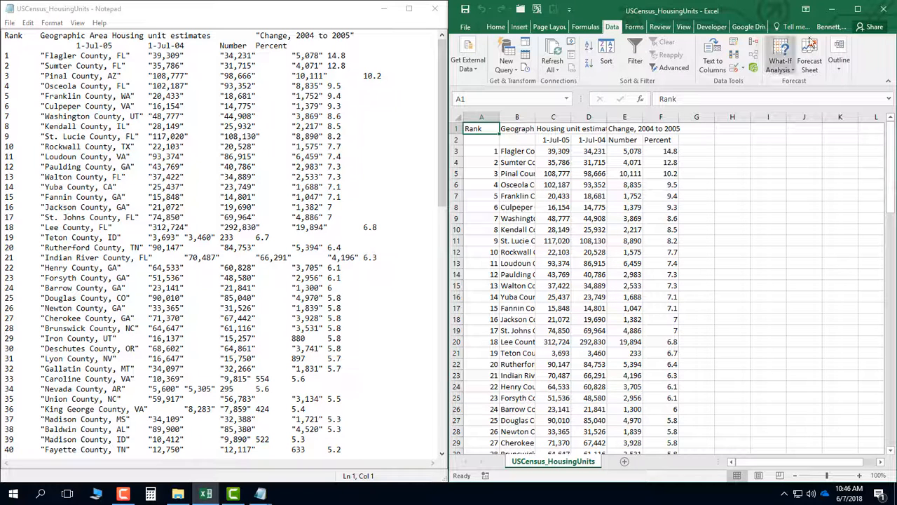
{"action": "left_click", "coordinate": [520, 10]}
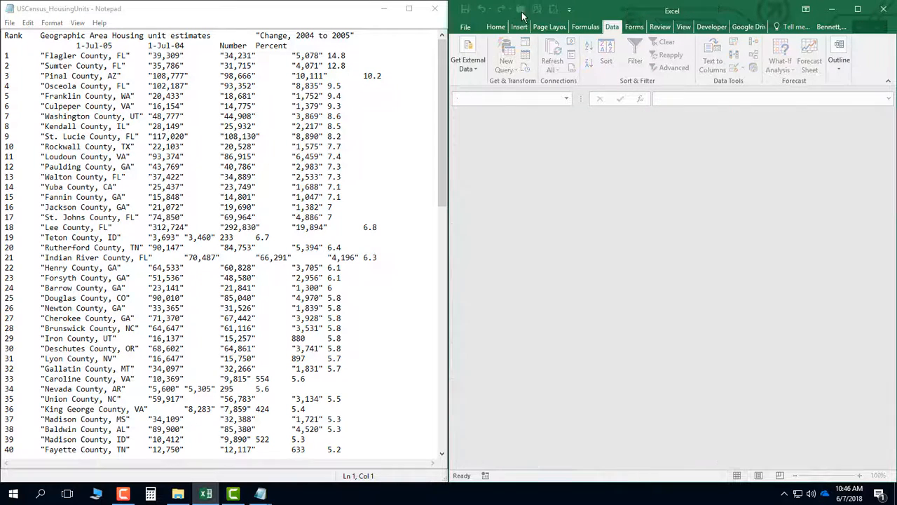
{"action": "left_click", "coordinate": [858, 9]}
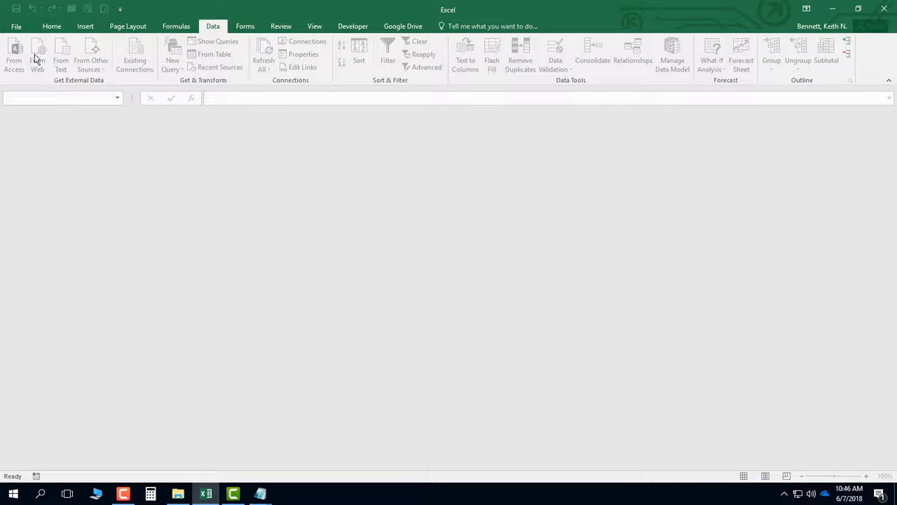
Create a new blank workbook
{"action": "left_click", "coordinate": [20, 31]}
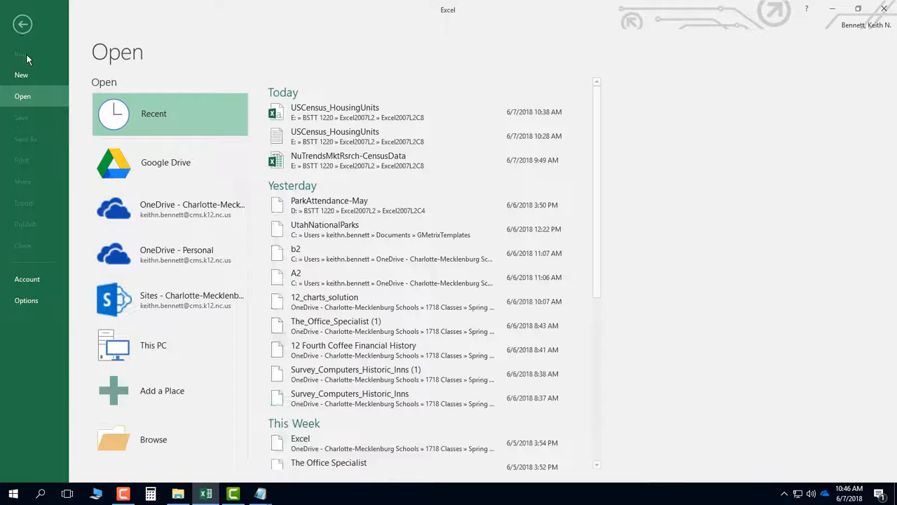
{"action": "left_click", "coordinate": [25, 75]}
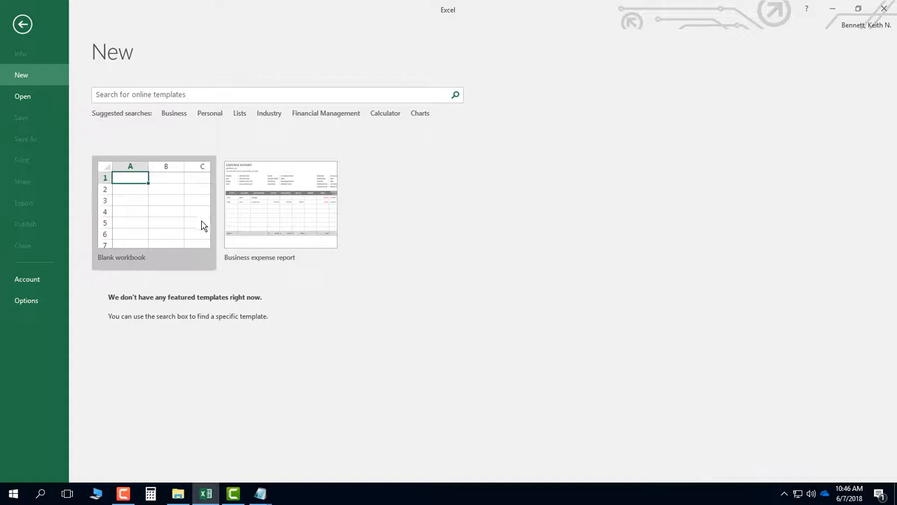
{"action": "left_click", "coordinate": [198, 217]}
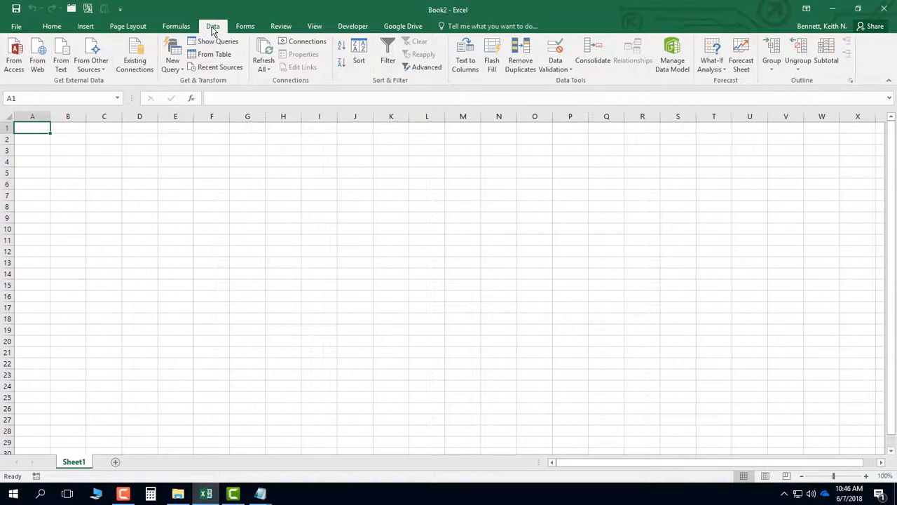
Start a text import of the USCensus_HousingUnits text document from the Excel2007L2C8 folder, widening the file dialog to show the file types
{"action": "left_click", "coordinate": [62, 69]}
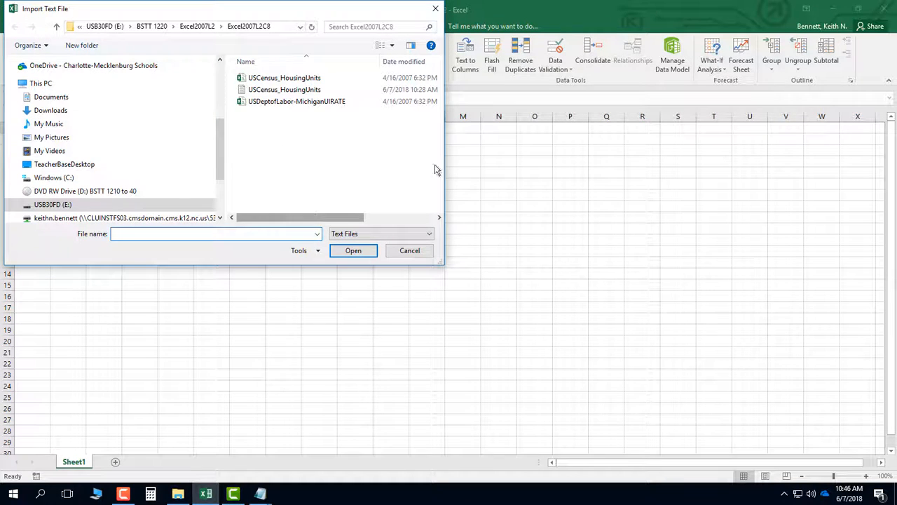
{"action": "left_click_drag", "start_coordinate": [448, 156], "coordinate": [679, 166]}
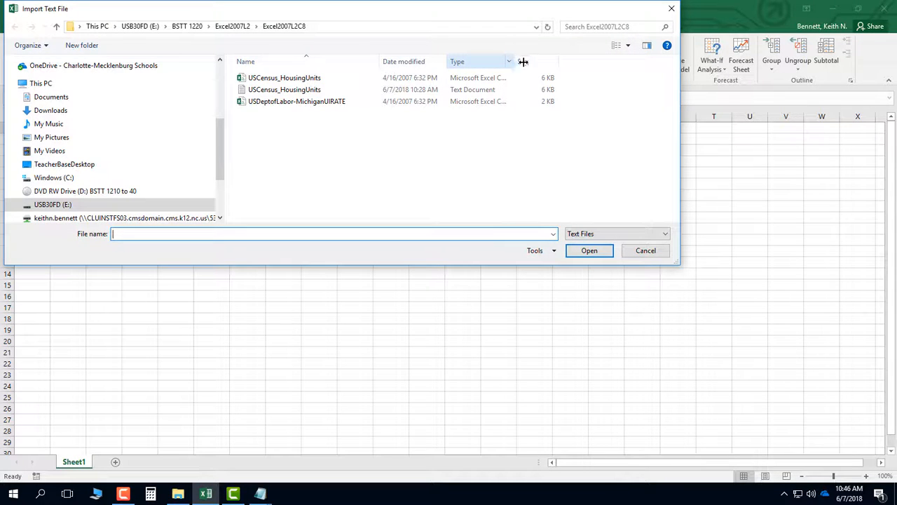
{"action": "left_click_drag", "start_coordinate": [522, 61], "coordinate": [568, 66]}
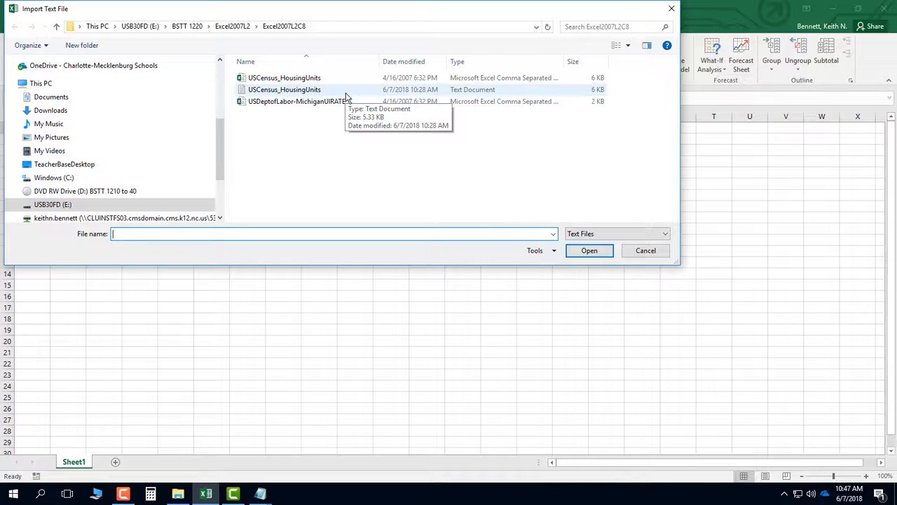
{"action": "double_click", "coordinate": [293, 94]}
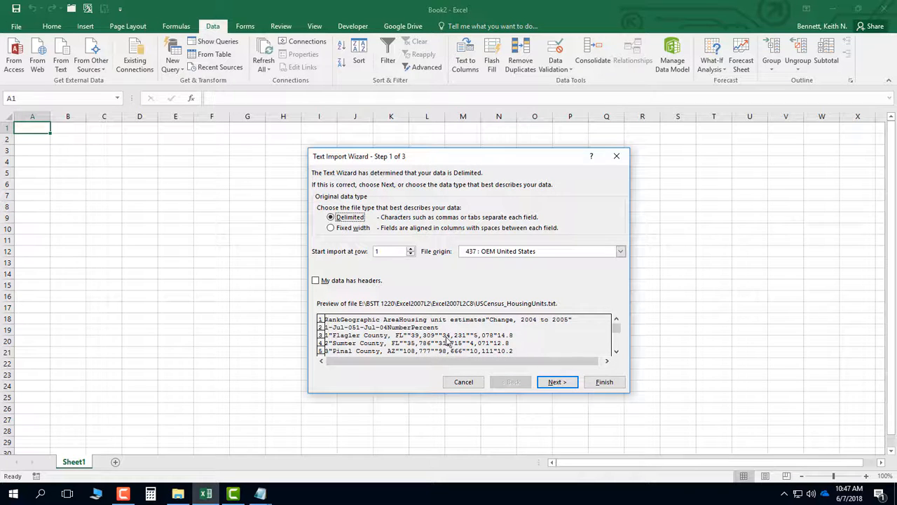
Import the text file as tab-delimited data with all columns in General format into the existing worksheet at cell A1
{"action": "left_click", "coordinate": [552, 384]}
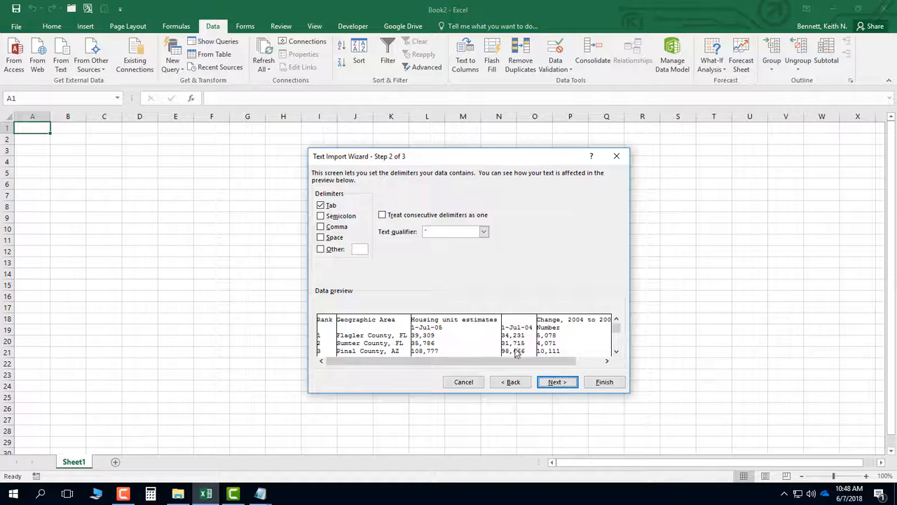
{"action": "left_click", "coordinate": [558, 384]}
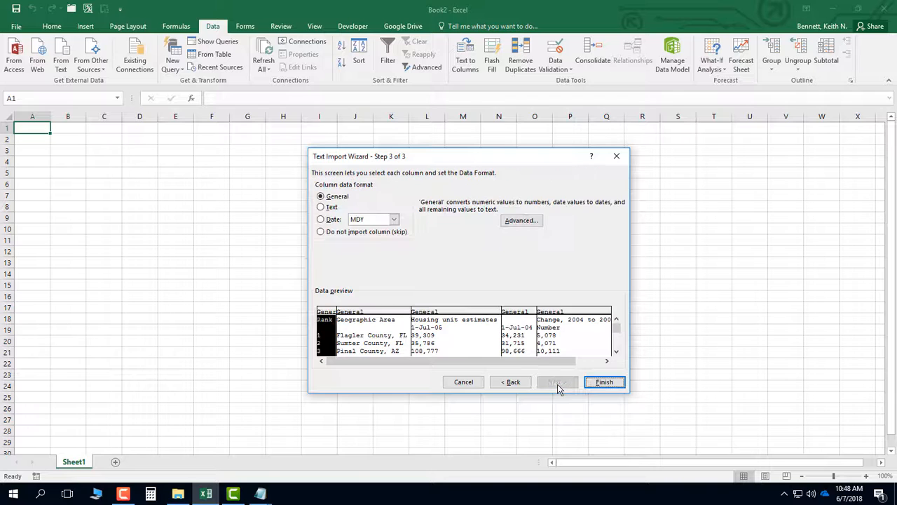
{"action": "left_click", "coordinate": [356, 314]}
{"action": "left_click", "coordinate": [432, 313]}
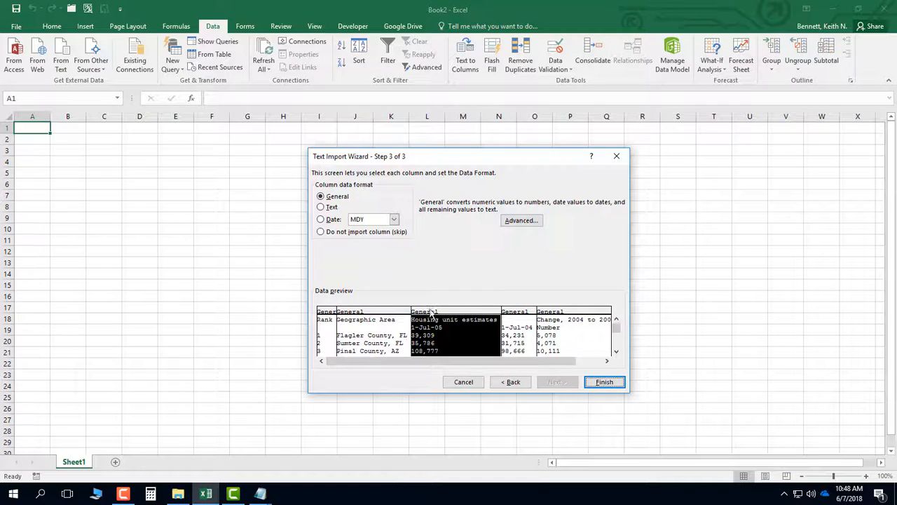
{"action": "left_click", "coordinate": [509, 314]}
{"action": "left_click", "coordinate": [566, 314]}
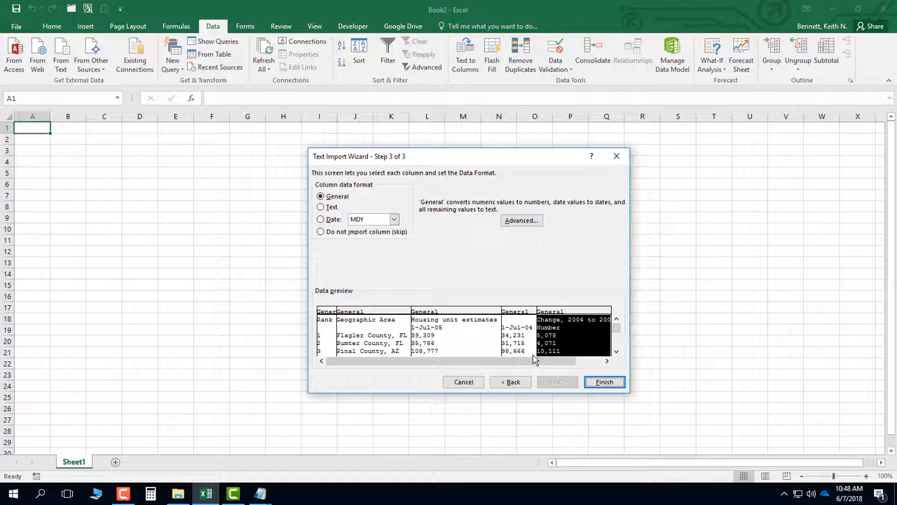
{"action": "left_click_drag", "start_coordinate": [534, 362], "coordinate": [563, 363]}
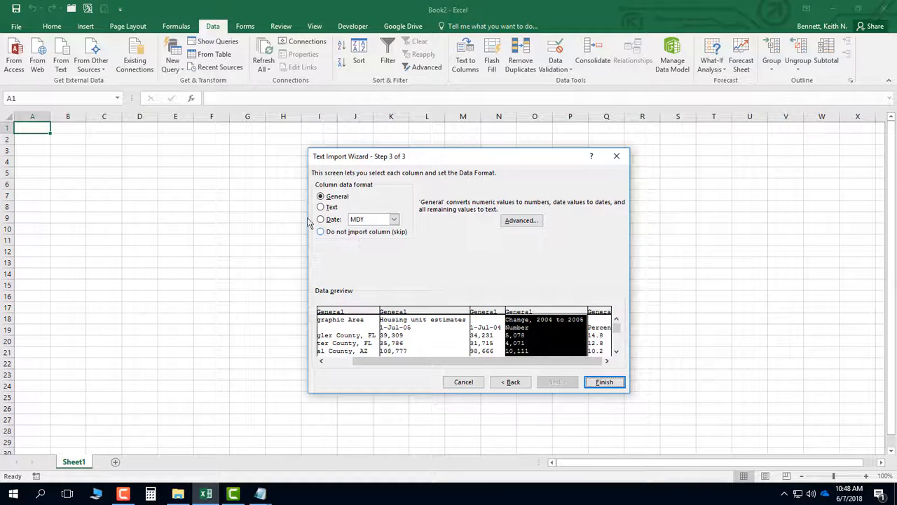
{"action": "left_click", "coordinate": [345, 313]}
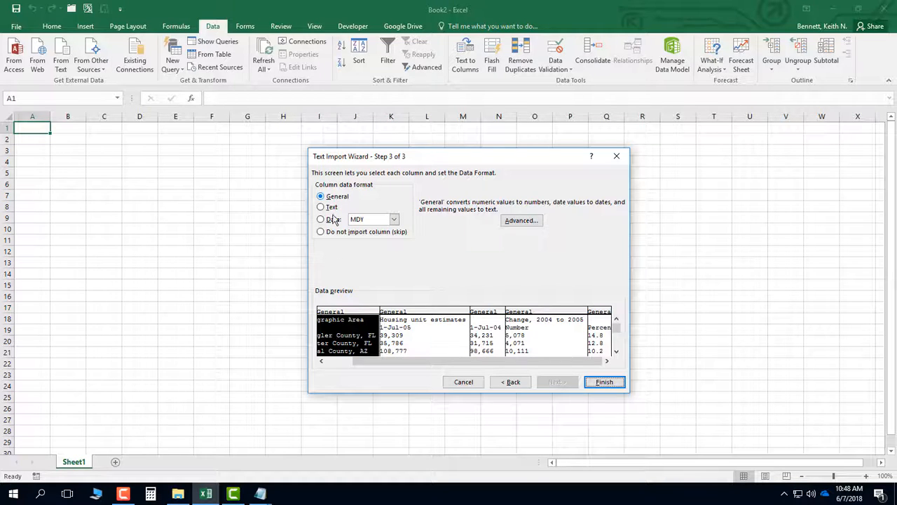
{"action": "left_click", "coordinate": [604, 381]}
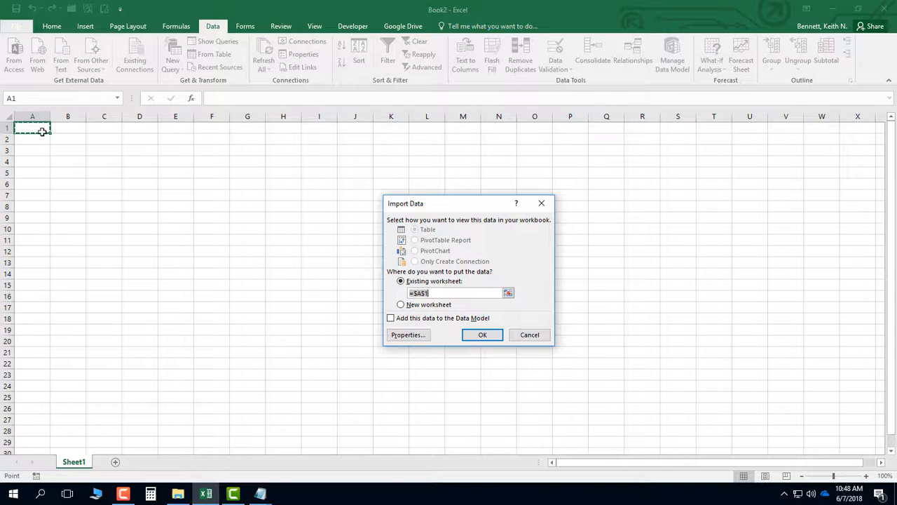
{"action": "left_click", "coordinate": [482, 336]}
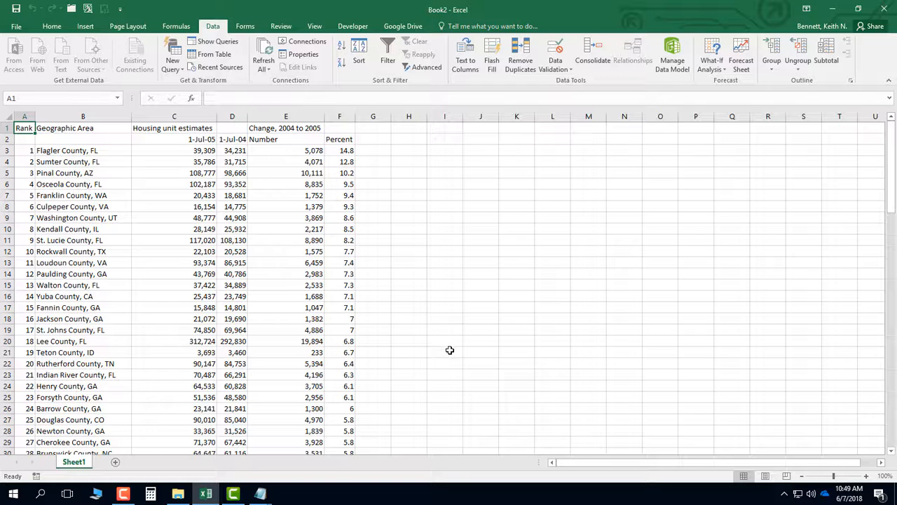
Add a new worksheet and start a text import of the comma-separated USCensus_HousingUnits file there
{"action": "left_click", "coordinate": [116, 462]}
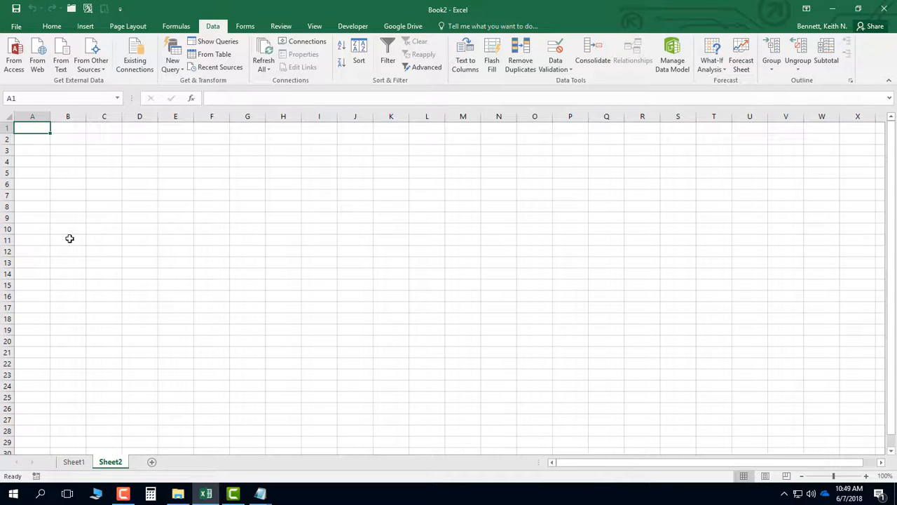
{"action": "left_click", "coordinate": [64, 72]}
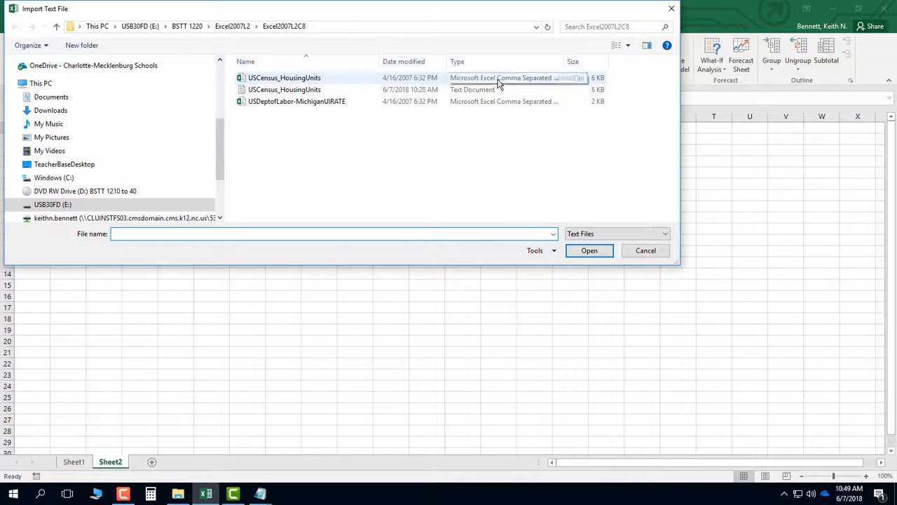
{"action": "left_click", "coordinate": [247, 80]}
{"action": "double_click", "coordinate": [247, 80]}
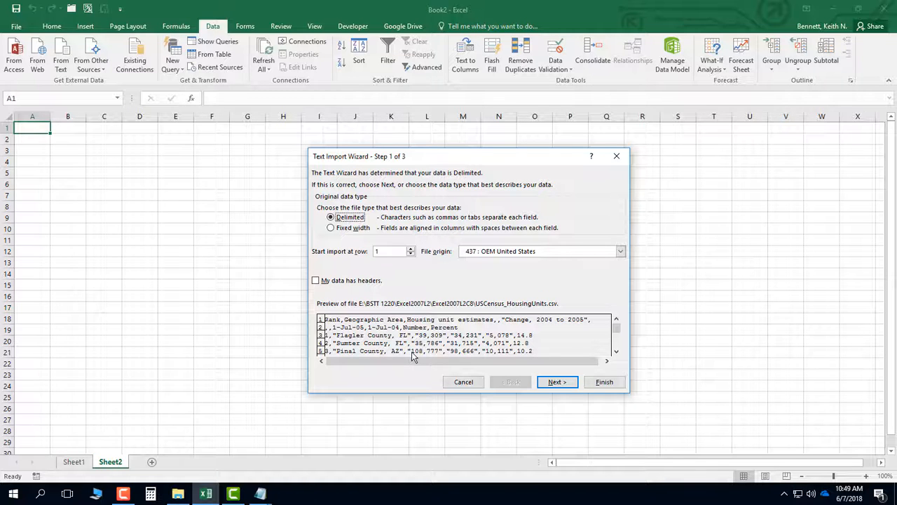
Import the CSV file as delimited data with Comma as the only delimiter into Sheet2 at cell A1
{"action": "left_click", "coordinate": [556, 383]}
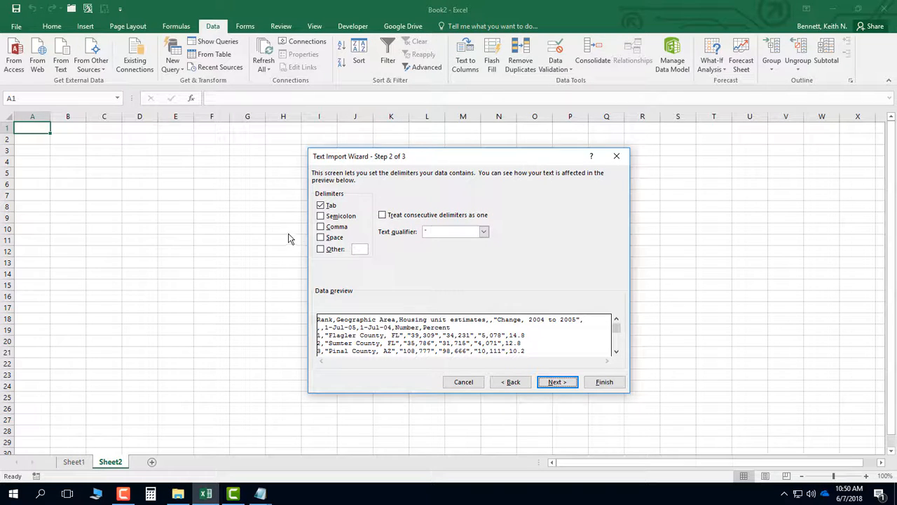
{"action": "left_click", "coordinate": [321, 205]}
{"action": "left_click", "coordinate": [320, 206]}
{"action": "left_click", "coordinate": [321, 227]}
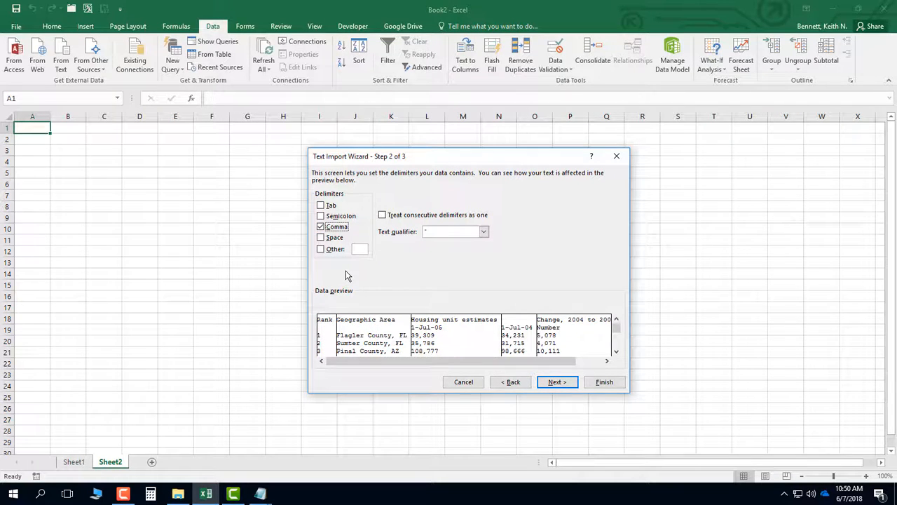
{"action": "left_click", "coordinate": [557, 383]}
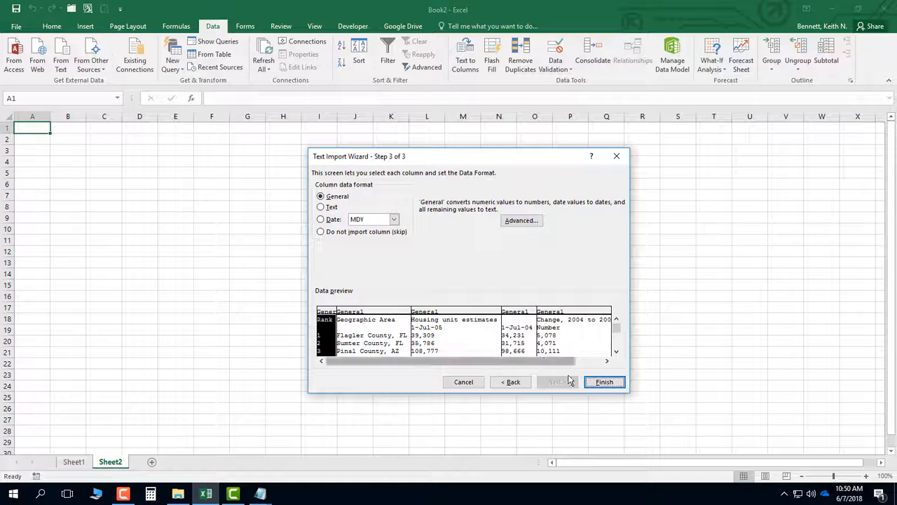
{"action": "left_click", "coordinate": [597, 384]}
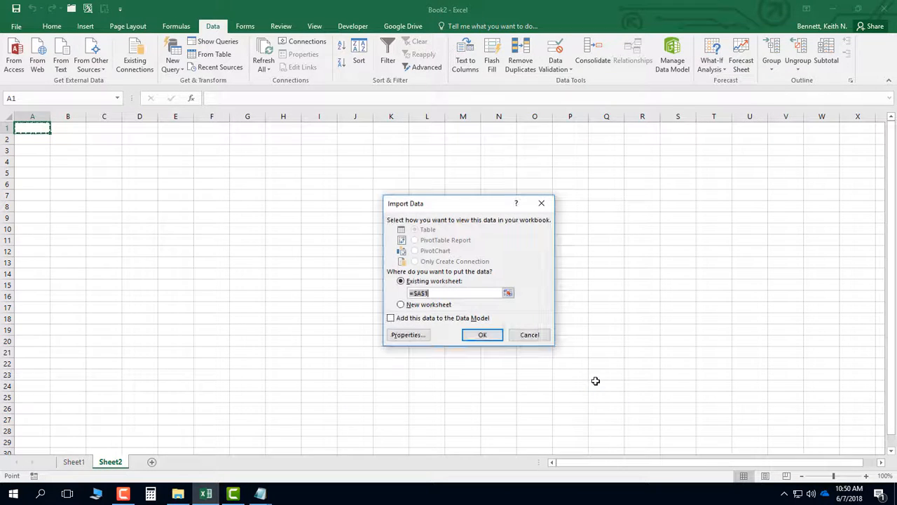
{"action": "left_click", "coordinate": [477, 338]}
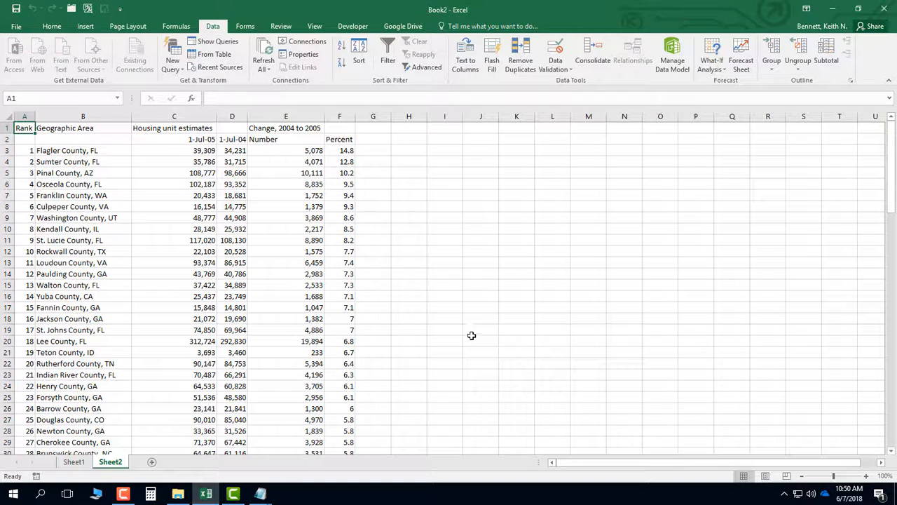
Compare the imported data on Sheet1 and Sheet2 by alternating between the two sheets
{"action": "left_click", "coordinate": [74, 462]}
{"action": "left_click", "coordinate": [107, 463]}
{"action": "left_click", "coordinate": [78, 462]}
{"action": "left_click", "coordinate": [121, 462]}
{"action": "left_click", "coordinate": [77, 464]}
{"action": "left_click", "coordinate": [115, 465]}
{"action": "left_click", "coordinate": [83, 464]}
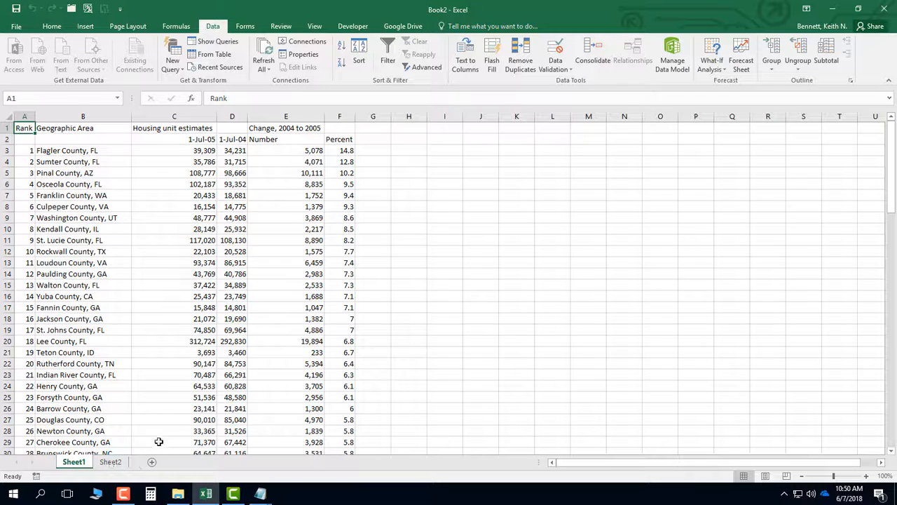